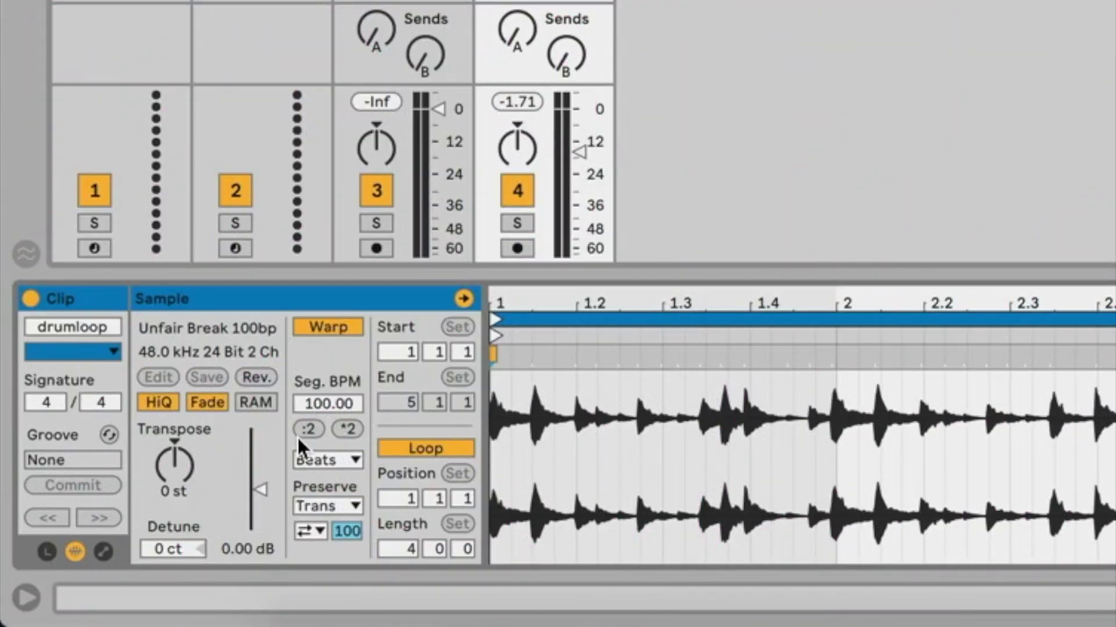
# Choose Beats as the drumloop clip's warp mode and review its Preserve options, keeping Transients.
pyautogui.click(335, 460)
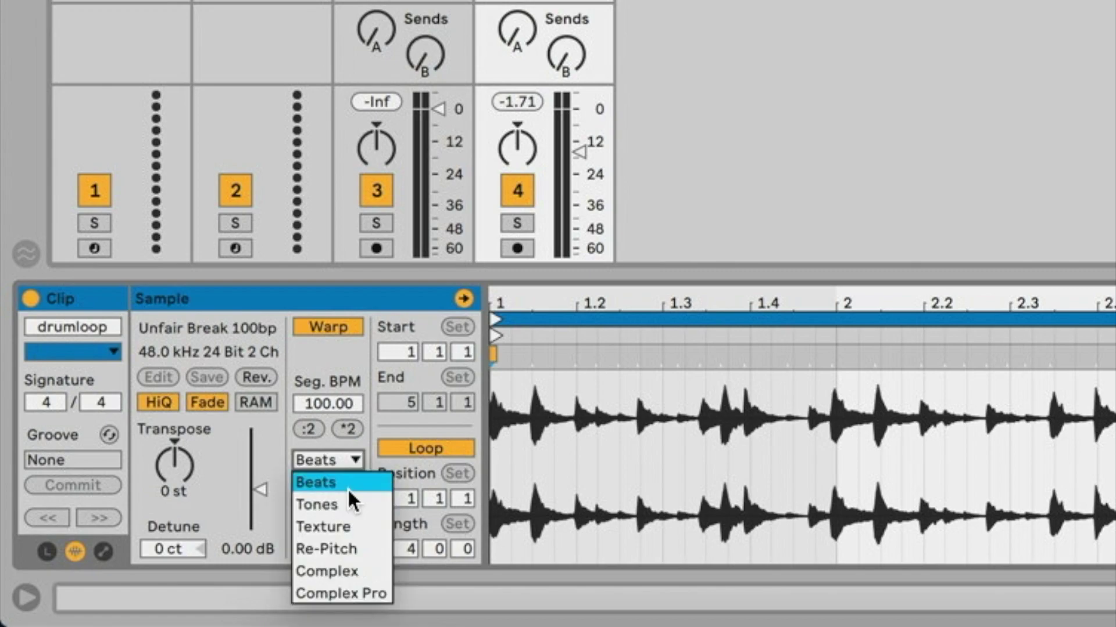
pyautogui.click(347, 488)
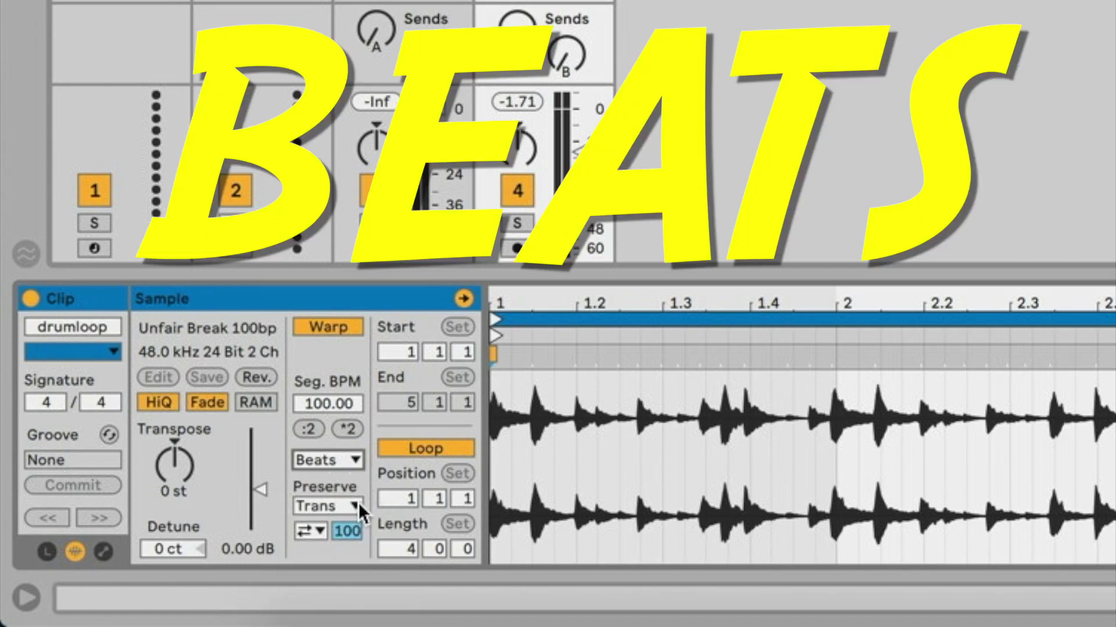
pyautogui.click(352, 507)
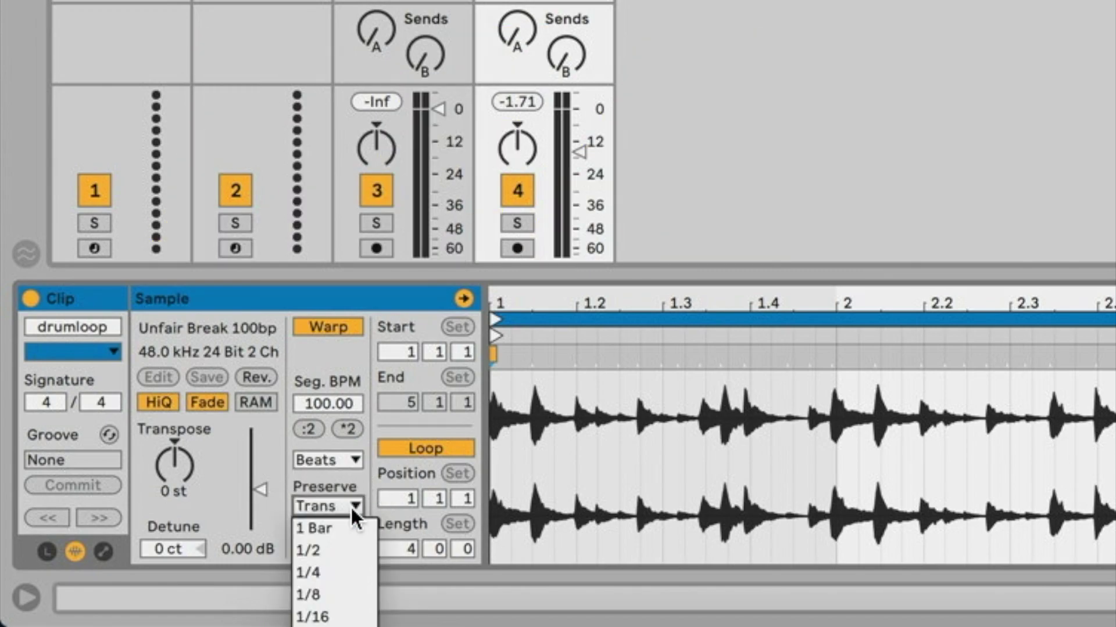
pyautogui.click(352, 508)
pyautogui.click(347, 531)
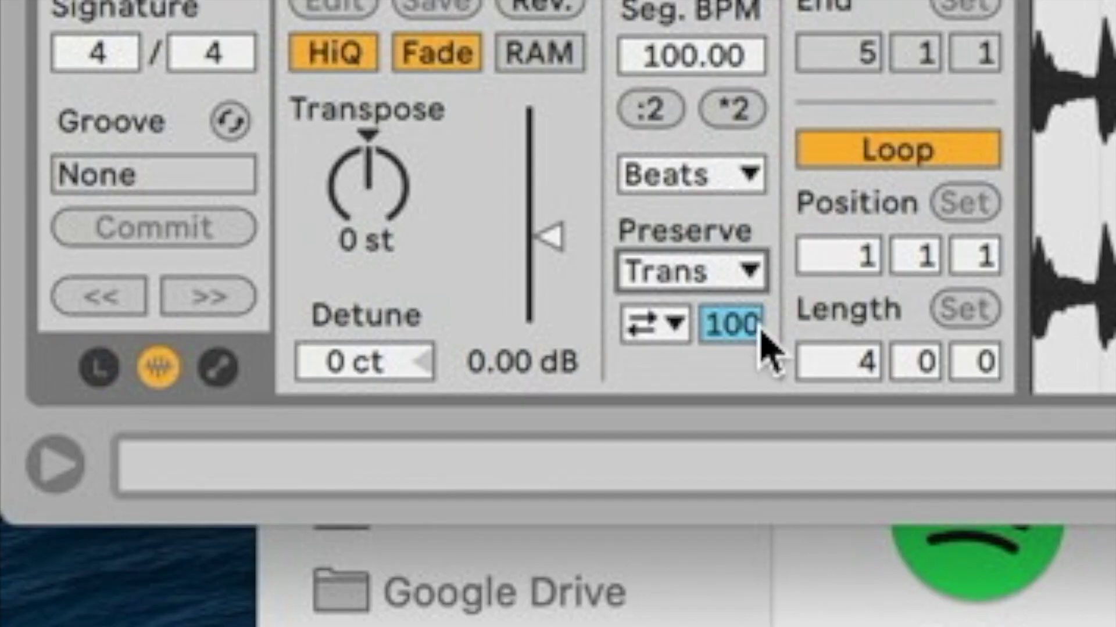
pyautogui.click(744, 272)
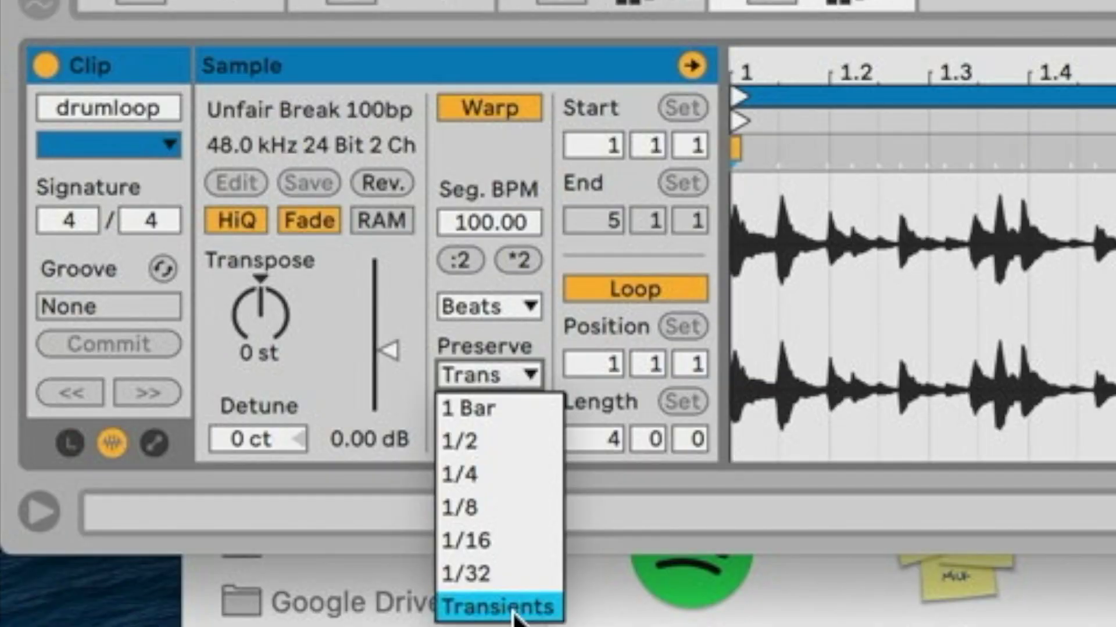
pyautogui.click(785, 515)
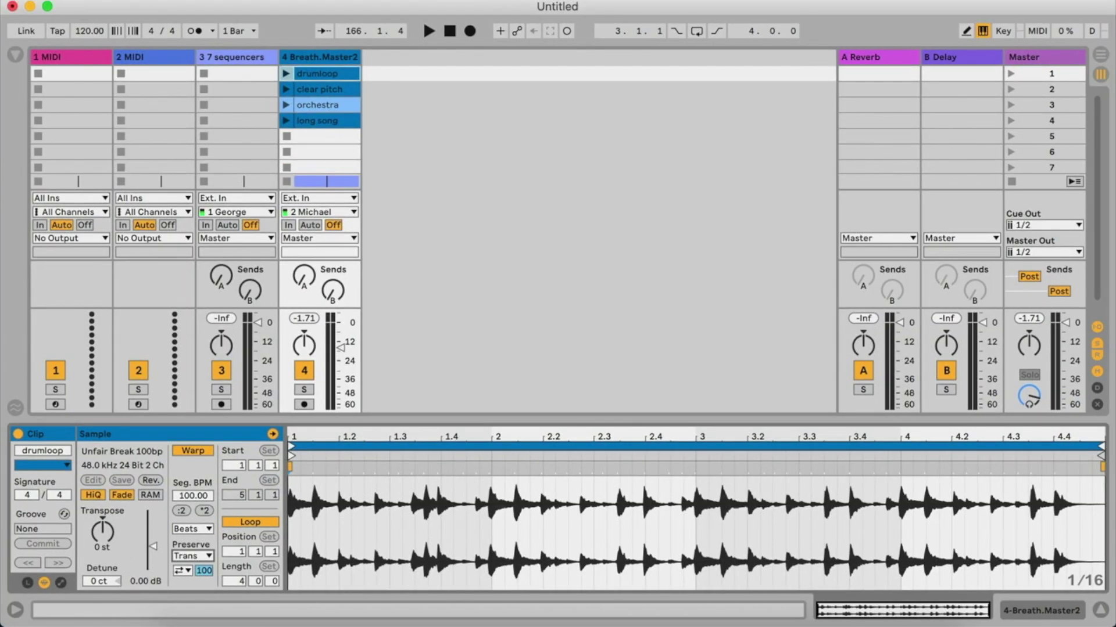
# Set the drumloop's Preserve option to 1/2, look through the transient loop modes, and return Preserve to Transients.
pyautogui.click(192, 556)
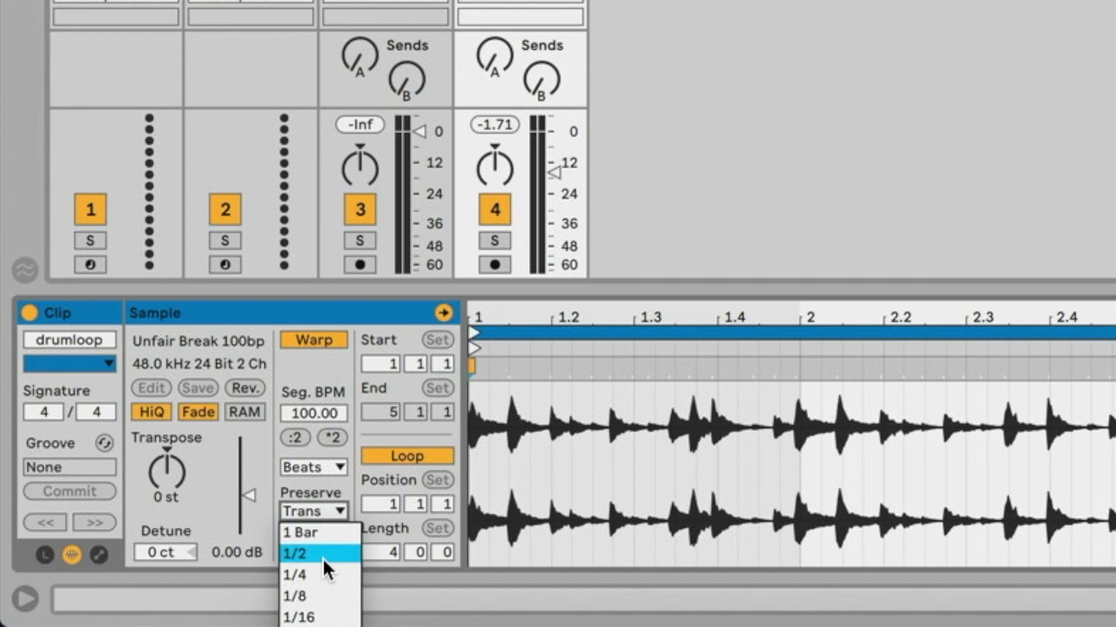
pyautogui.click(323, 559)
pyautogui.click(304, 536)
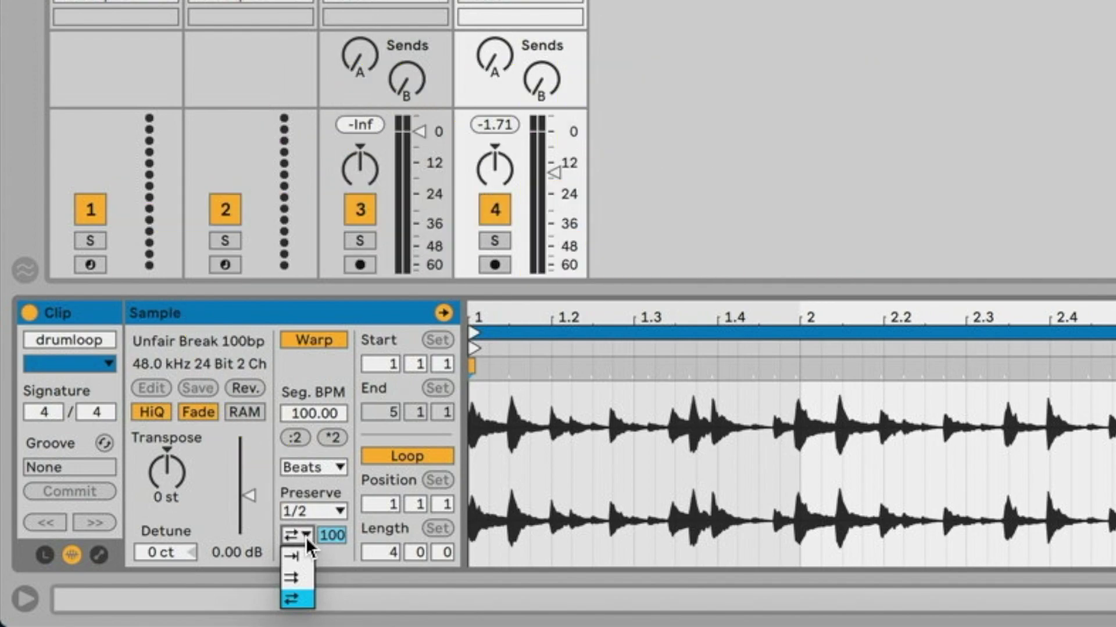
pyautogui.click(318, 516)
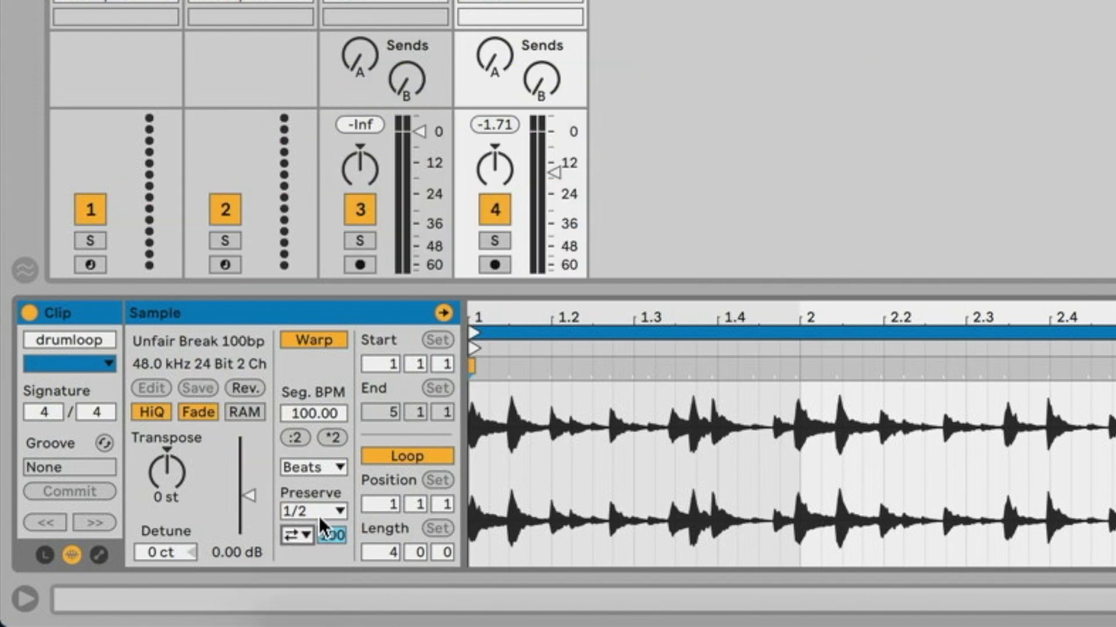
pyautogui.click(318, 512)
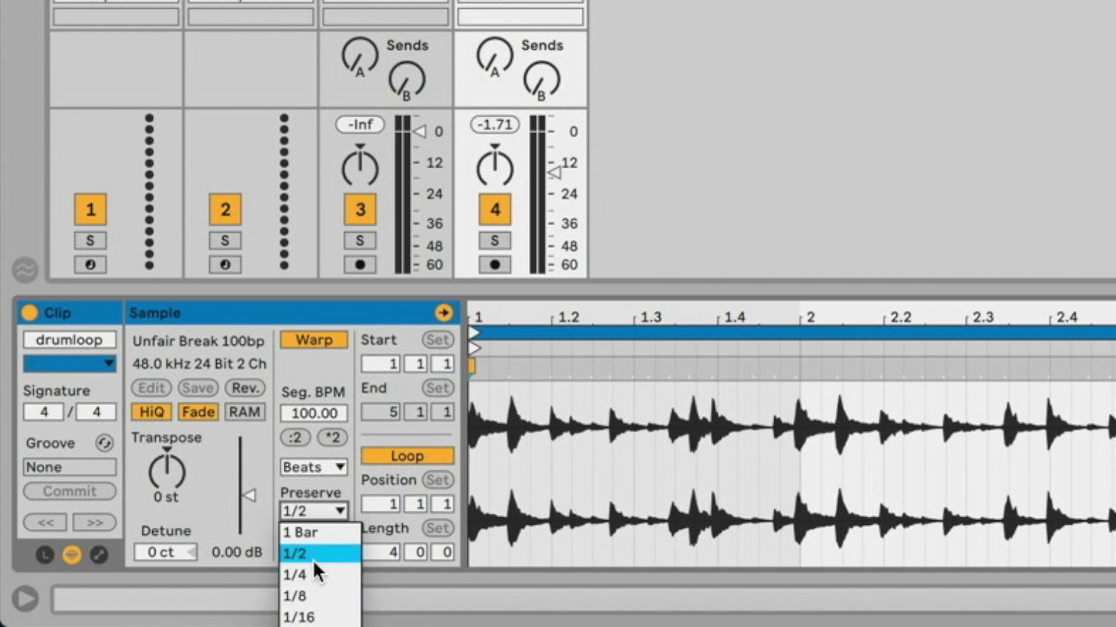
pyautogui.click(351, 490)
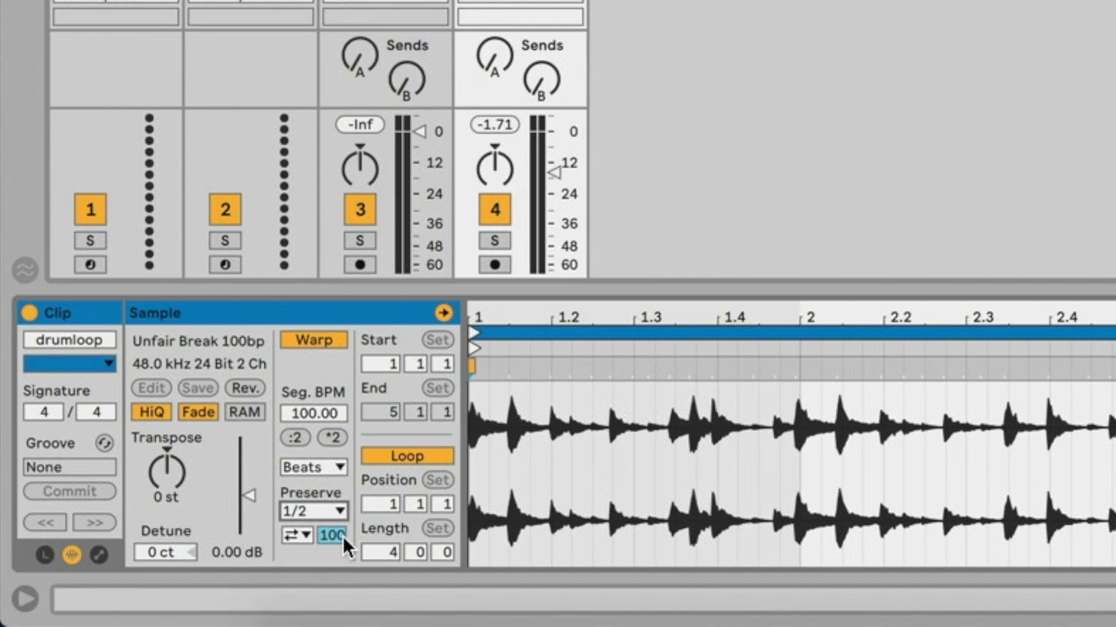
pyautogui.write('0')
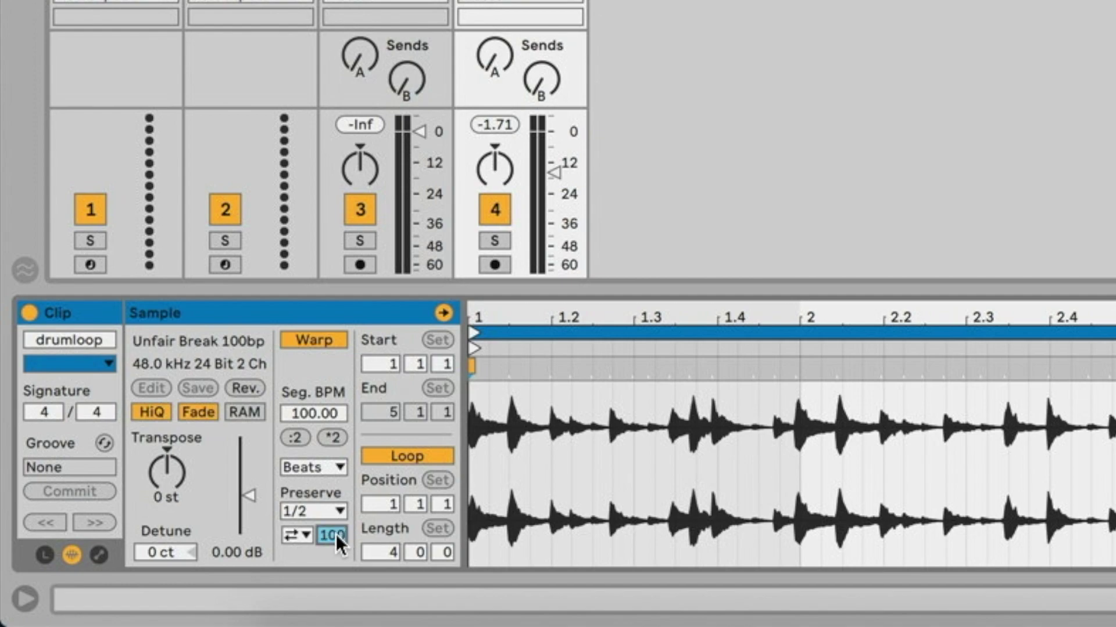
pyautogui.click(313, 511)
pyautogui.click(314, 450)
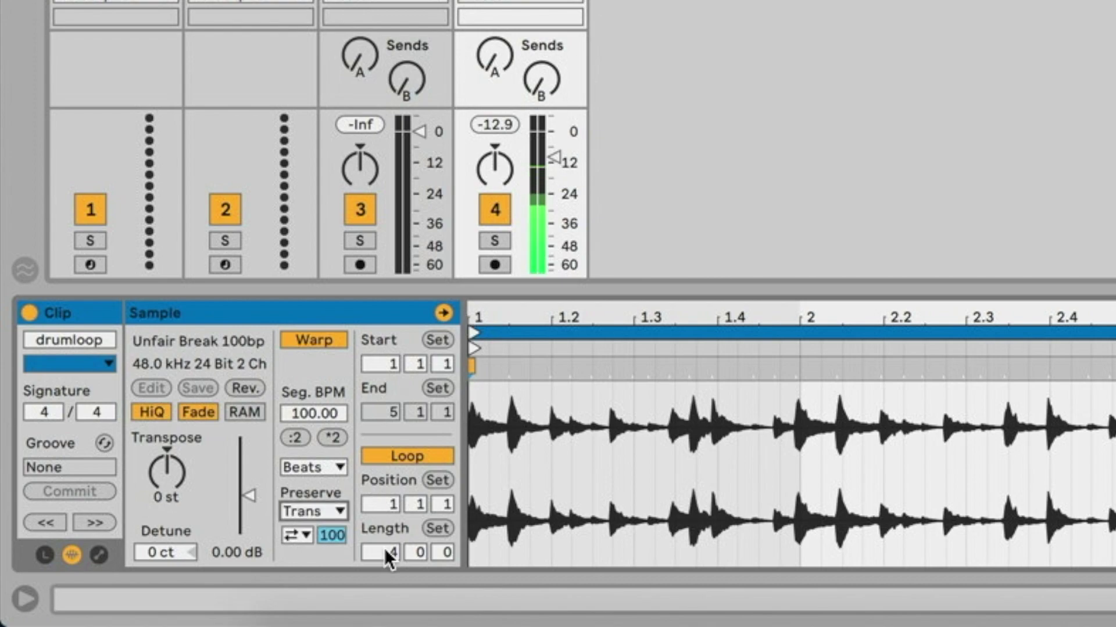
# Set the playing drumloop's Preserve option to 1/2 and turn transient looping off, varying the transient envelope from 0.
pyautogui.click(318, 511)
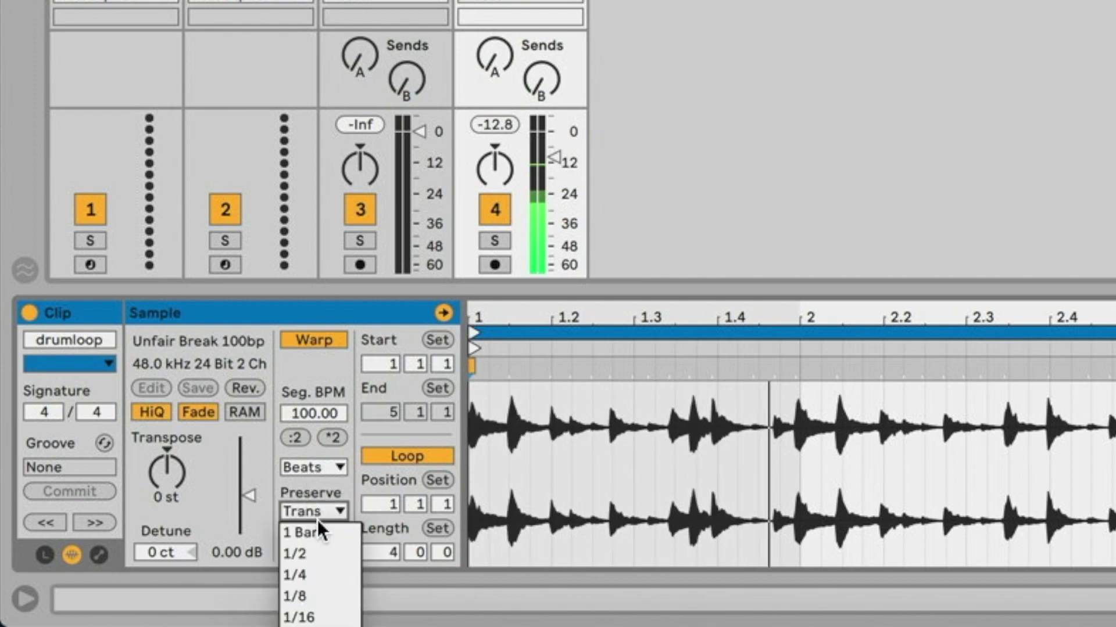
pyautogui.click(315, 553)
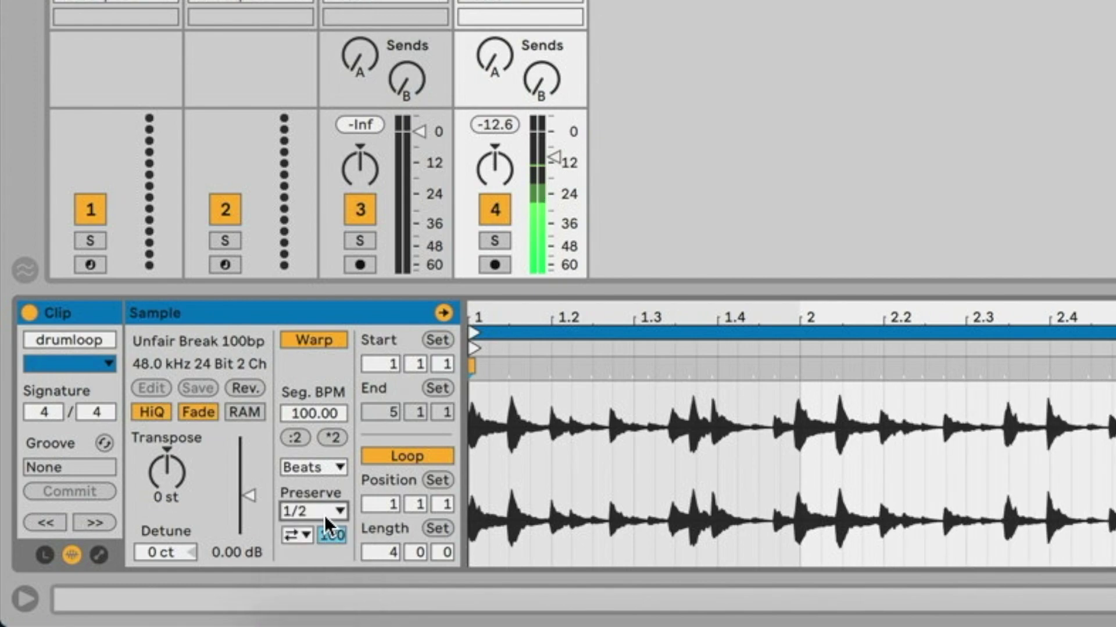
pyautogui.click(297, 534)
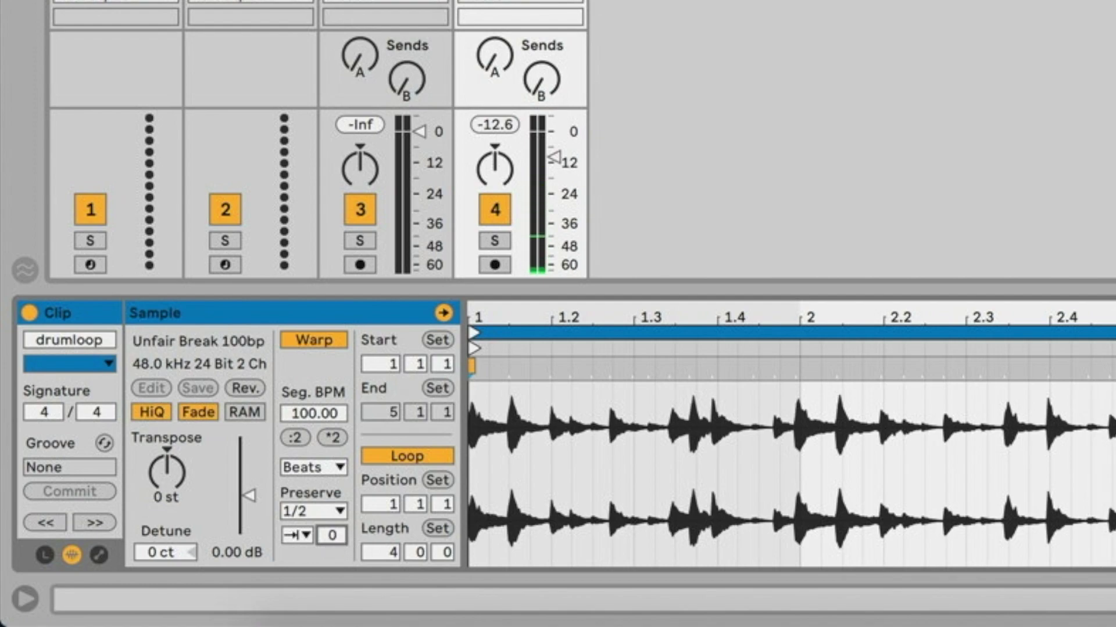
pyautogui.moveTo(327, 536)
pyautogui.mouseDown()
pyautogui.moveTo(326, 499)
pyautogui.moveTo(328, 535)
pyautogui.moveTo(327, 515)
pyautogui.mouseUp()
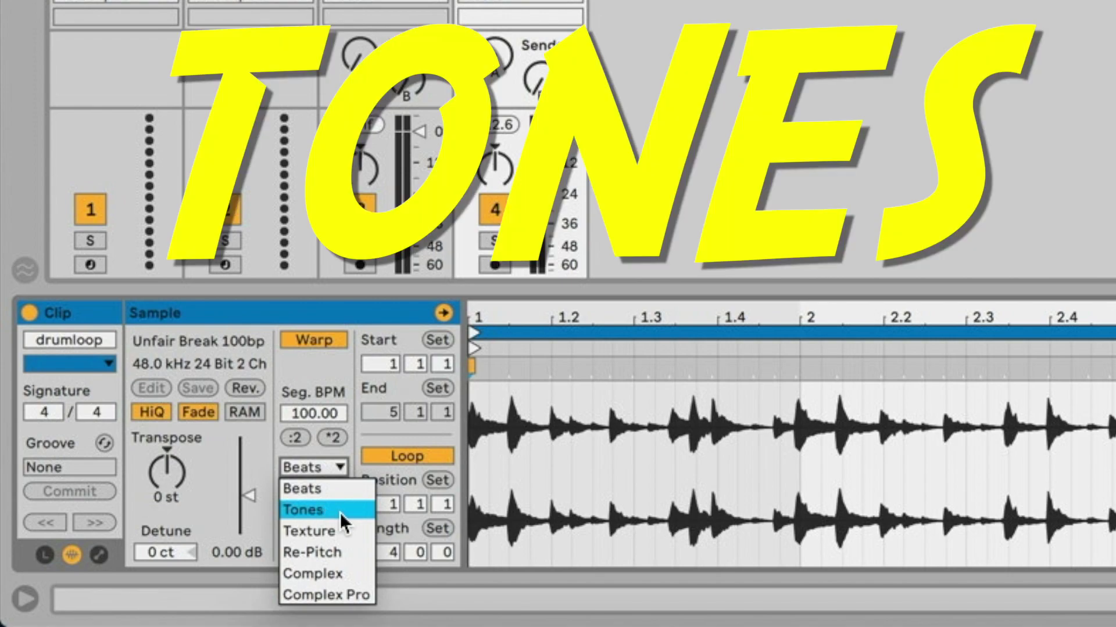
# Switch the warp mode to Tones and try Grain Size values of about 35 and 12 on the clear pitch clip.
pyautogui.click(340, 512)
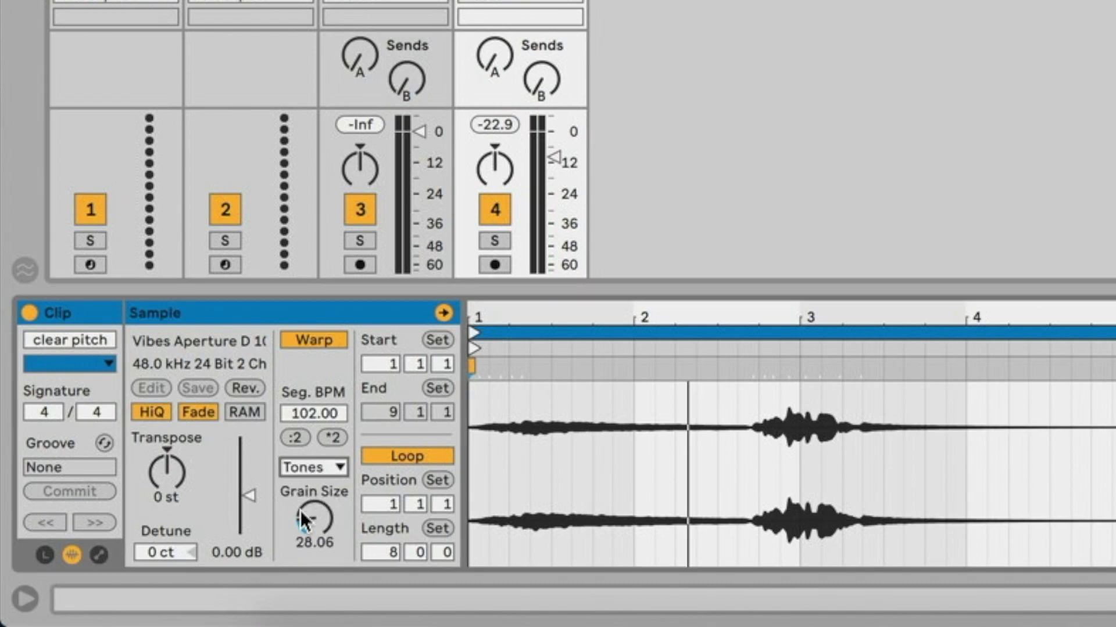
pyautogui.moveTo(306, 515)
pyautogui.mouseDown()
pyautogui.moveTo(306, 494)
pyautogui.moveTo(307, 512)
pyautogui.mouseUp()
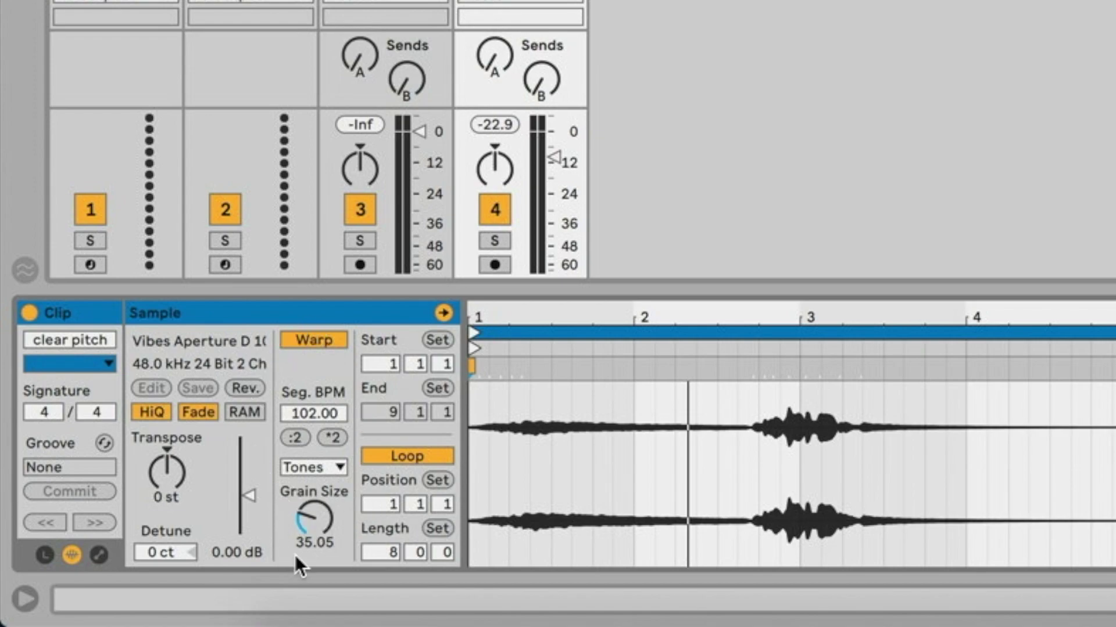
pyautogui.moveTo(309, 519); pyautogui.dragTo(310, 520)
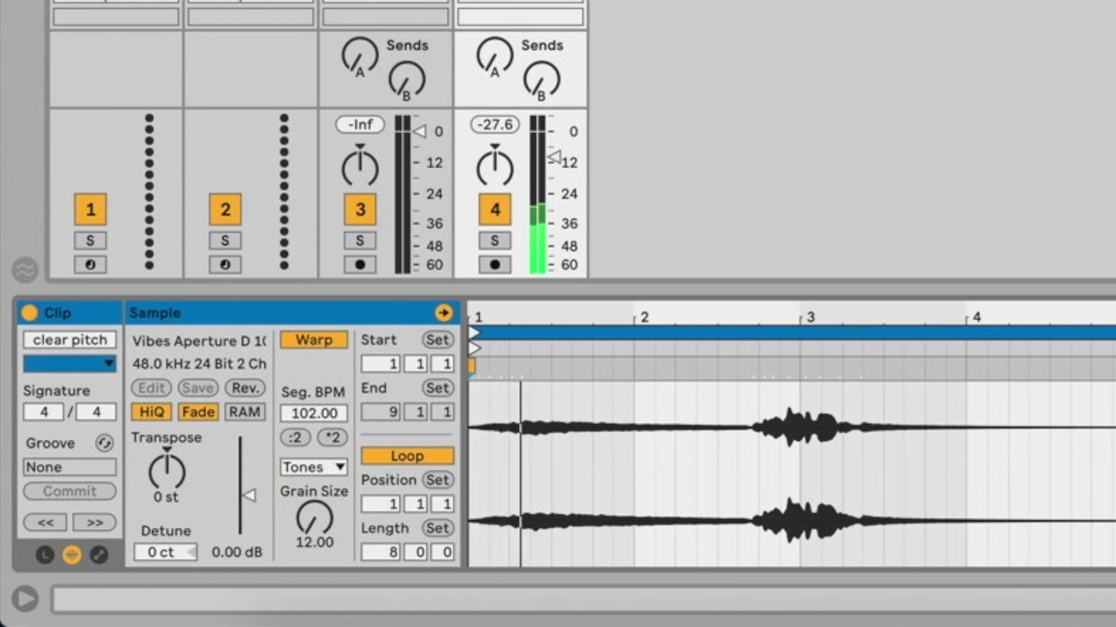
pyautogui.moveTo(311, 522)
pyautogui.mouseDown()
pyautogui.moveTo(311, 465)
pyautogui.moveTo(312, 522)
pyautogui.mouseUp()
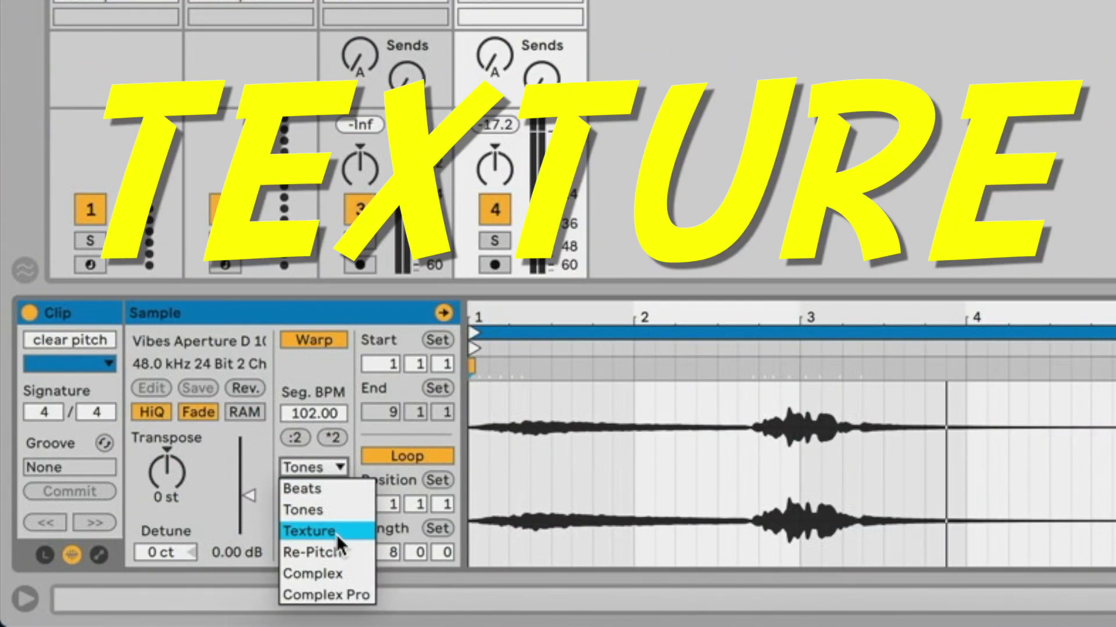
# Choose Texture warp mode, set the orchestra clip's Grain Size to 263 and adjust its Flux.
pyautogui.click(336, 535)
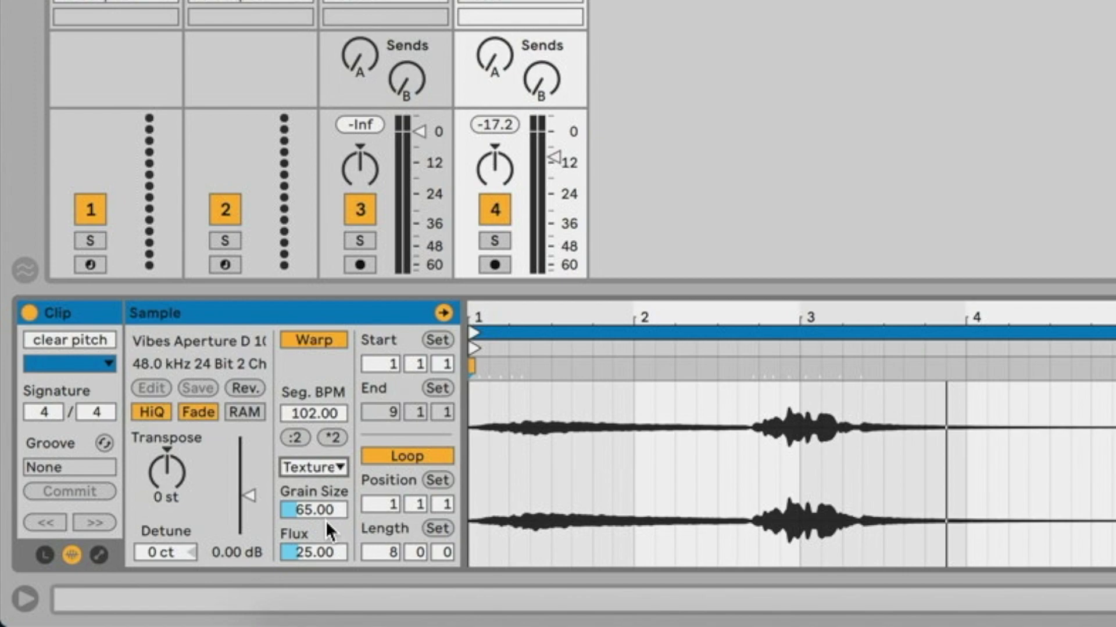
pyautogui.moveTo(326, 516)
pyautogui.mouseDown()
pyautogui.moveTo(325, 489)
pyautogui.moveTo(326, 515)
pyautogui.moveTo(305, 509)
pyautogui.mouseUp()
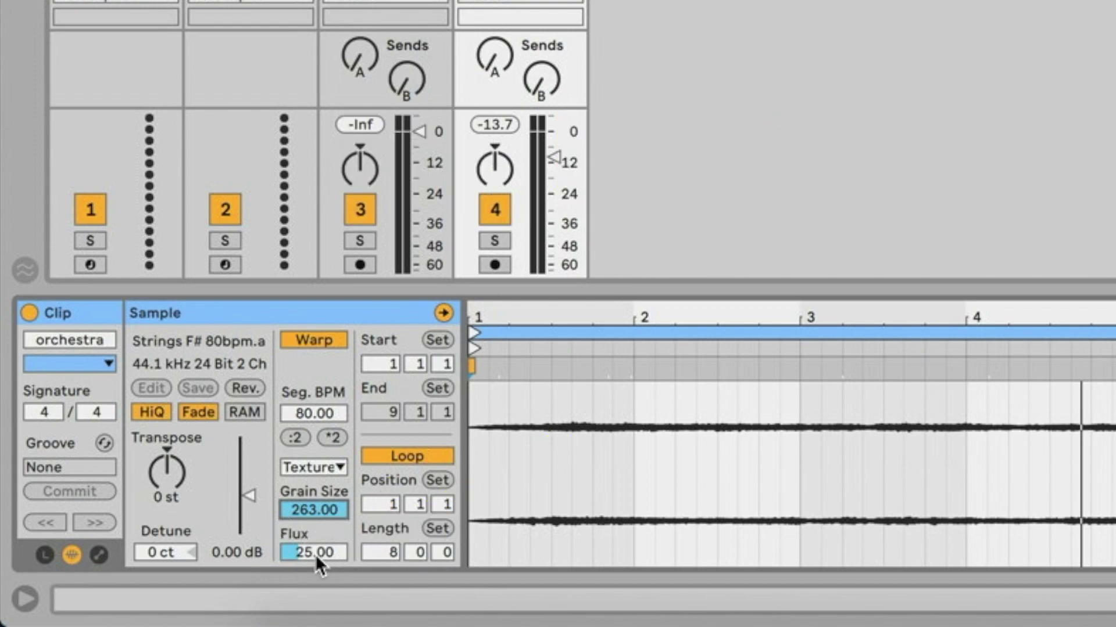
pyautogui.click(315, 553)
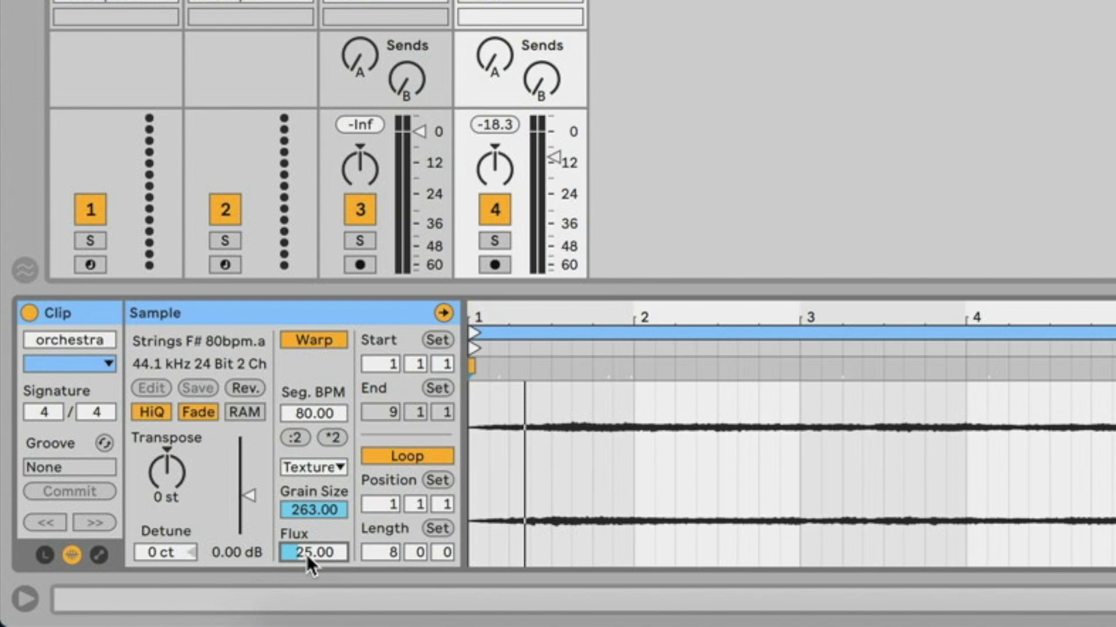
pyautogui.moveTo(305, 554); pyautogui.dragTo(310, 531)
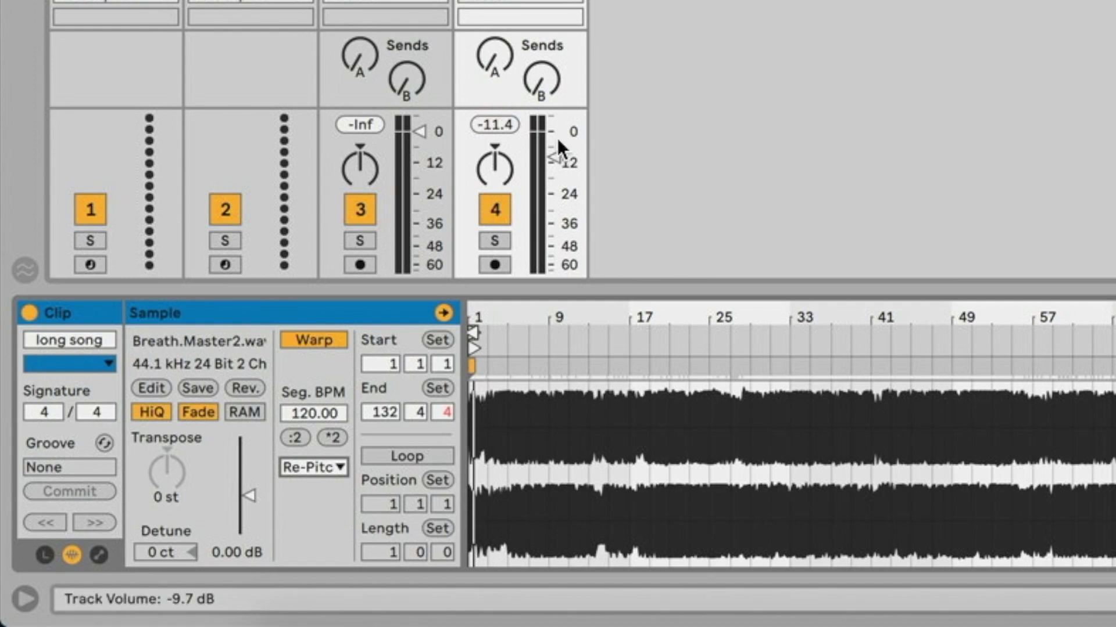
# Play the long song clip in Re-Pitch mode and raise the project tempo to 204 BPM.
pyautogui.press('space')
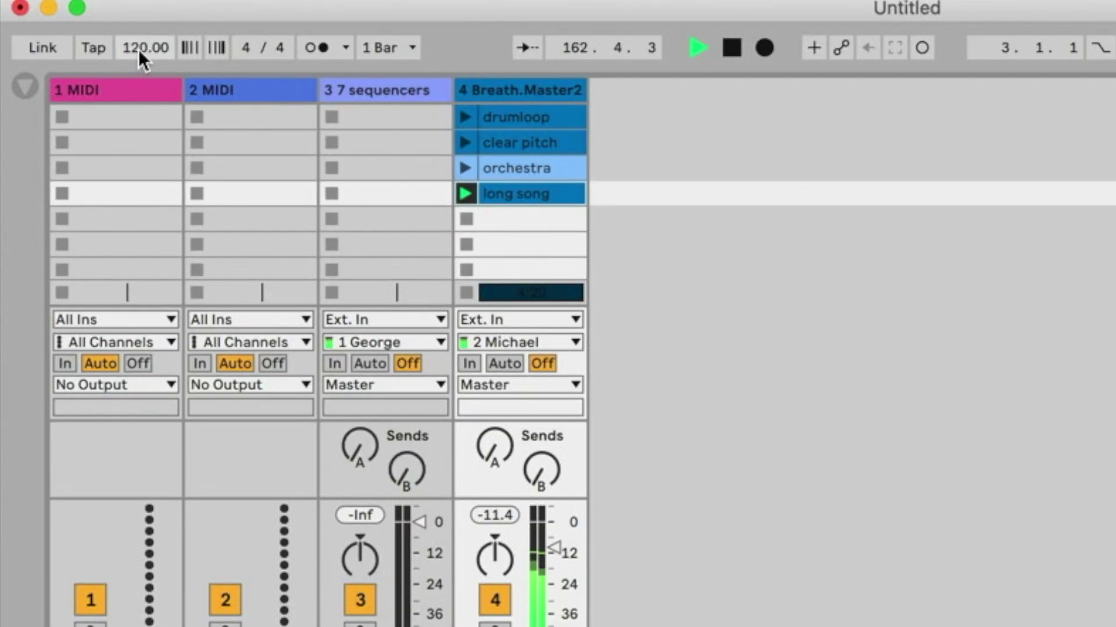
pyautogui.moveTo(138, 50); pyautogui.dragTo(88, 15)
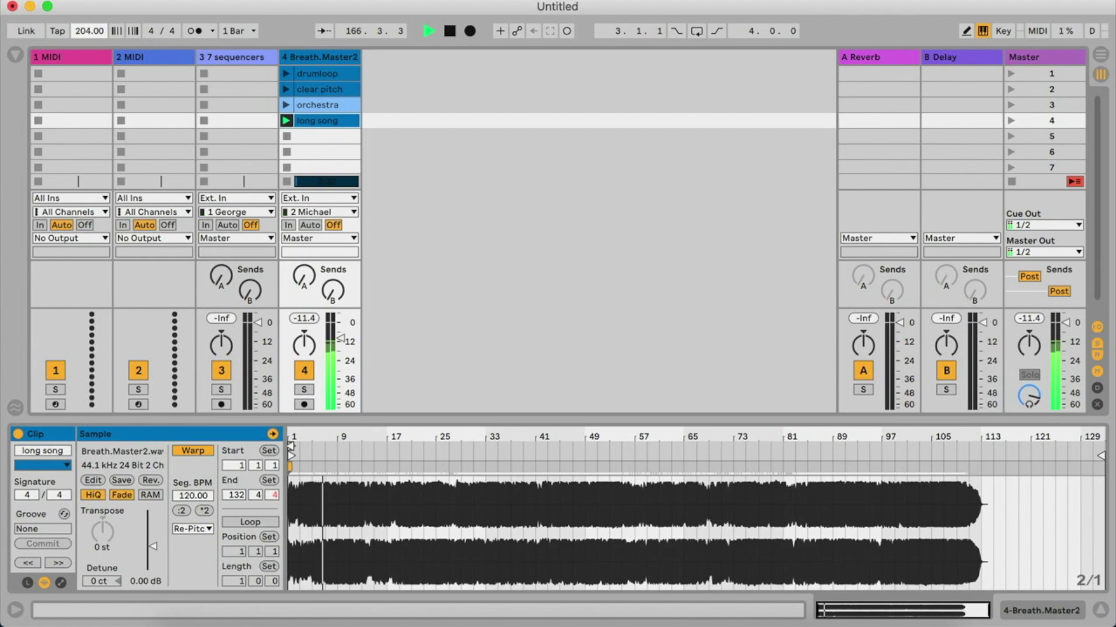
# Set the long song clip's warp mode to Complex.
pyautogui.click(192, 529)
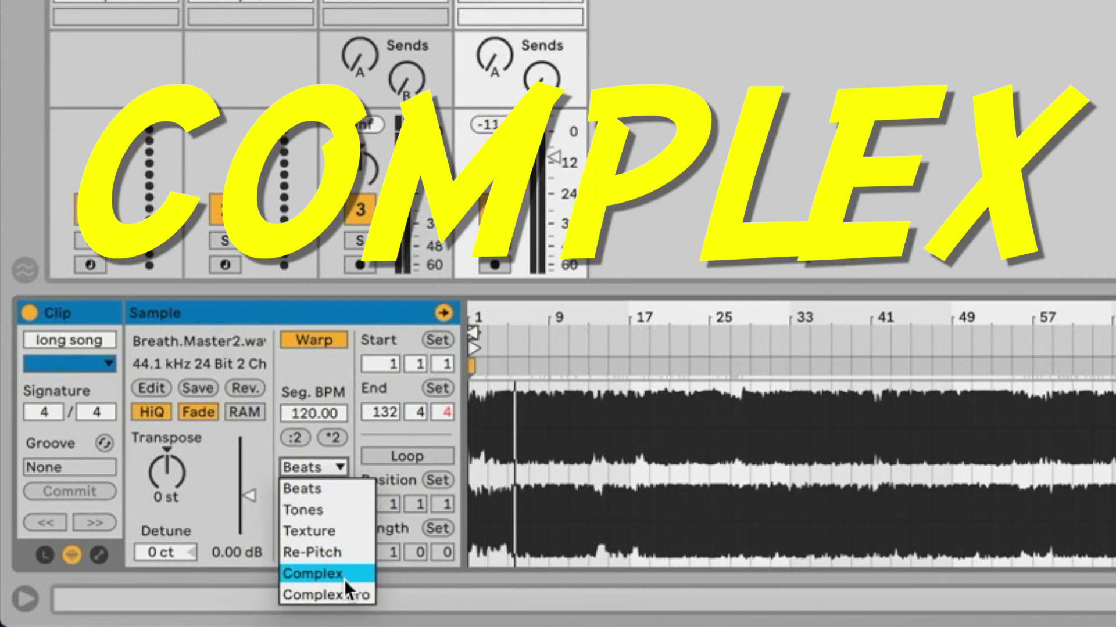
pyautogui.click(344, 580)
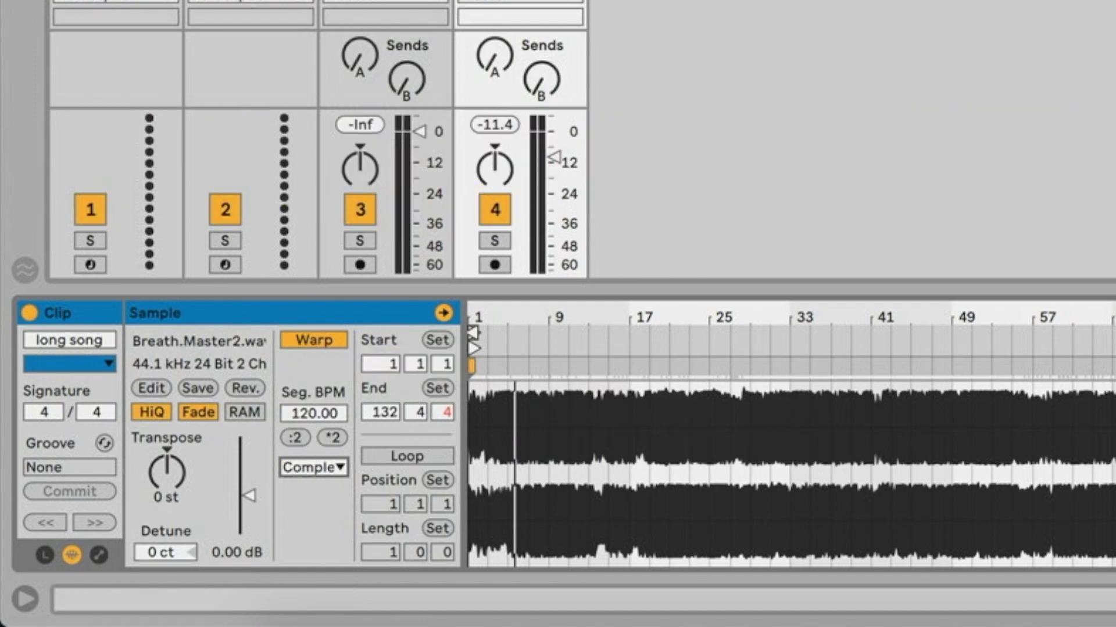
pyautogui.press('Down')
pyautogui.press('Down')
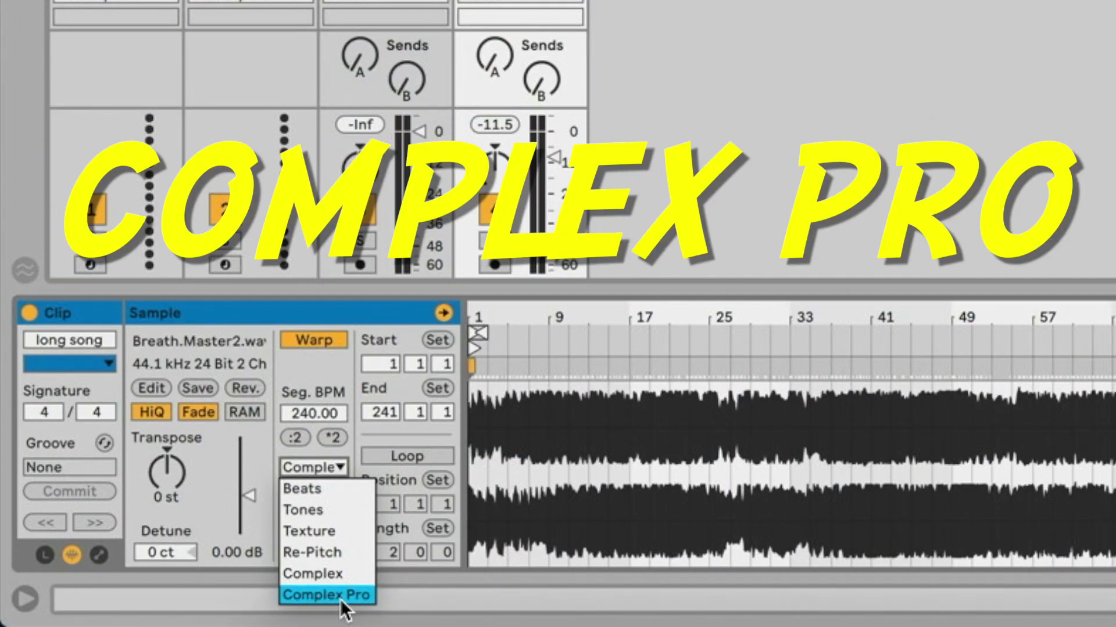
# Apply the Complex Pro warp mode to the long song clip and to the GB_Yeaah3 vocal clip.
pyautogui.click(339, 598)
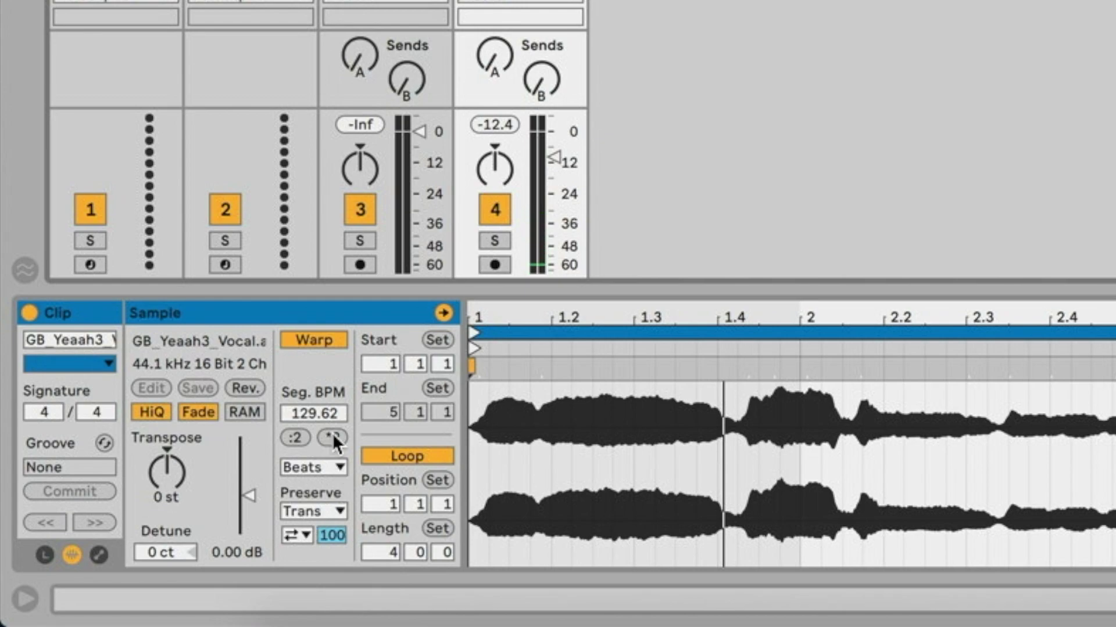
pyautogui.click(314, 467)
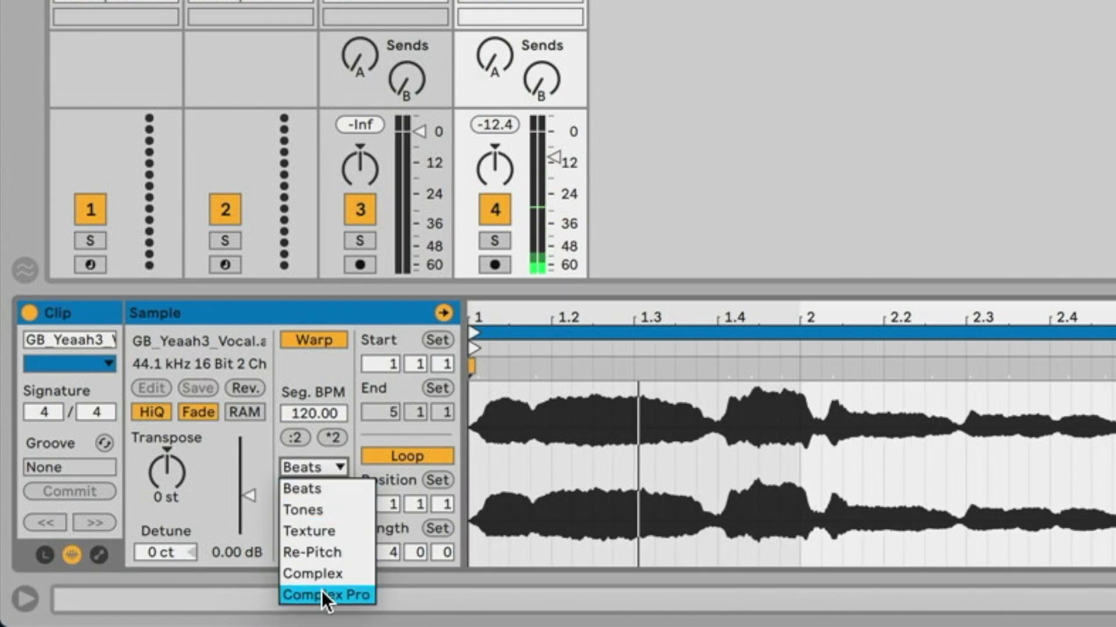
pyautogui.click(323, 593)
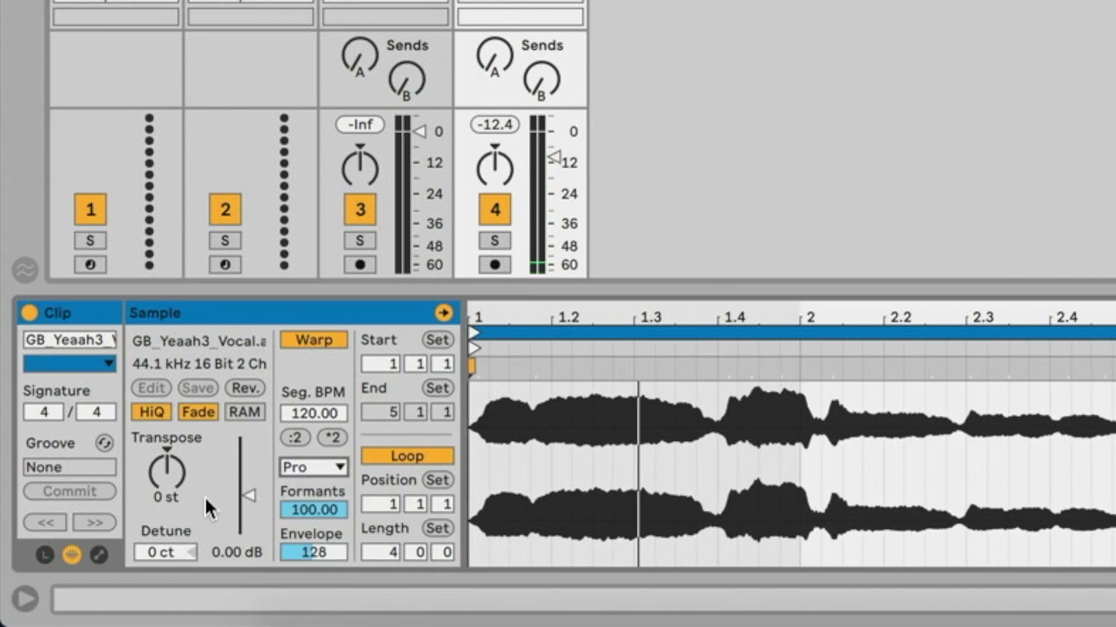
# Transpose the vocal clip up 12 semitones and listen to it.
pyautogui.moveTo(166, 476)
pyautogui.mouseDown()
pyautogui.moveTo(167, 441)
pyautogui.moveTo(166, 482)
pyautogui.mouseUp()
pyautogui.press('space')
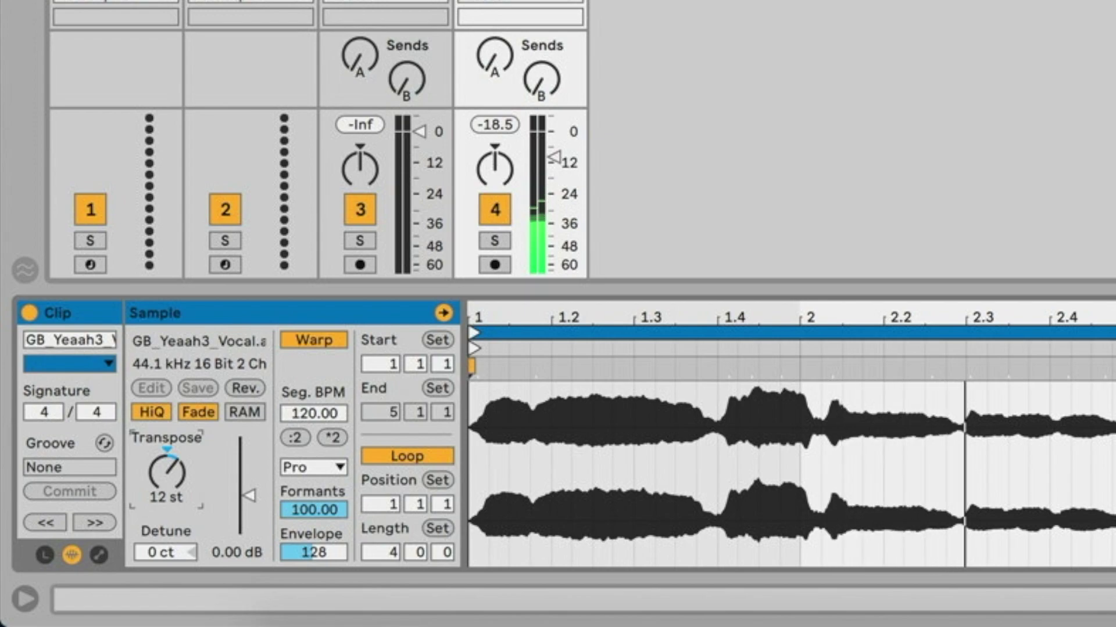
pyautogui.press('space')
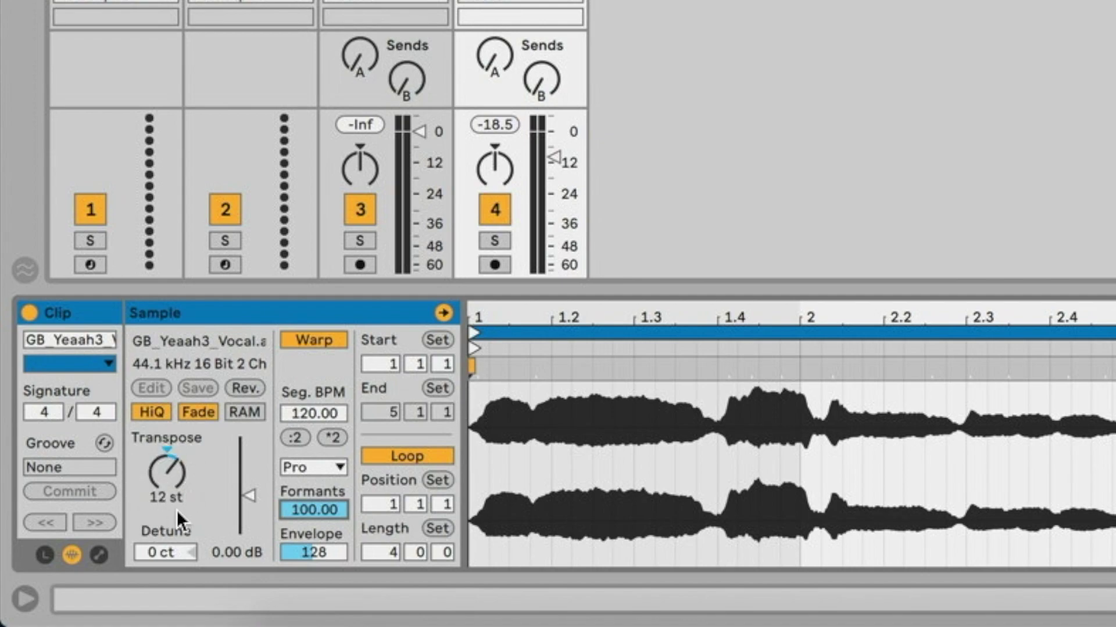
# Audition the vocal clip's Formants at 7.03 before resetting it to 100, and lower its Envelope to 97.
pyautogui.moveTo(314, 510); pyautogui.dragTo(339, 513)
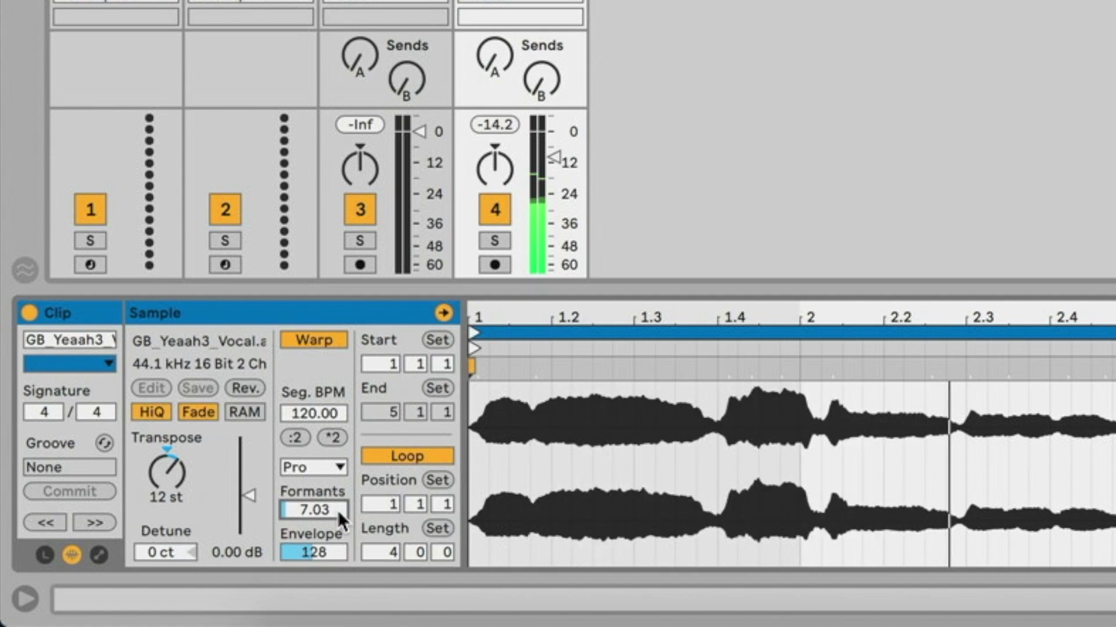
pyautogui.press('Delete')
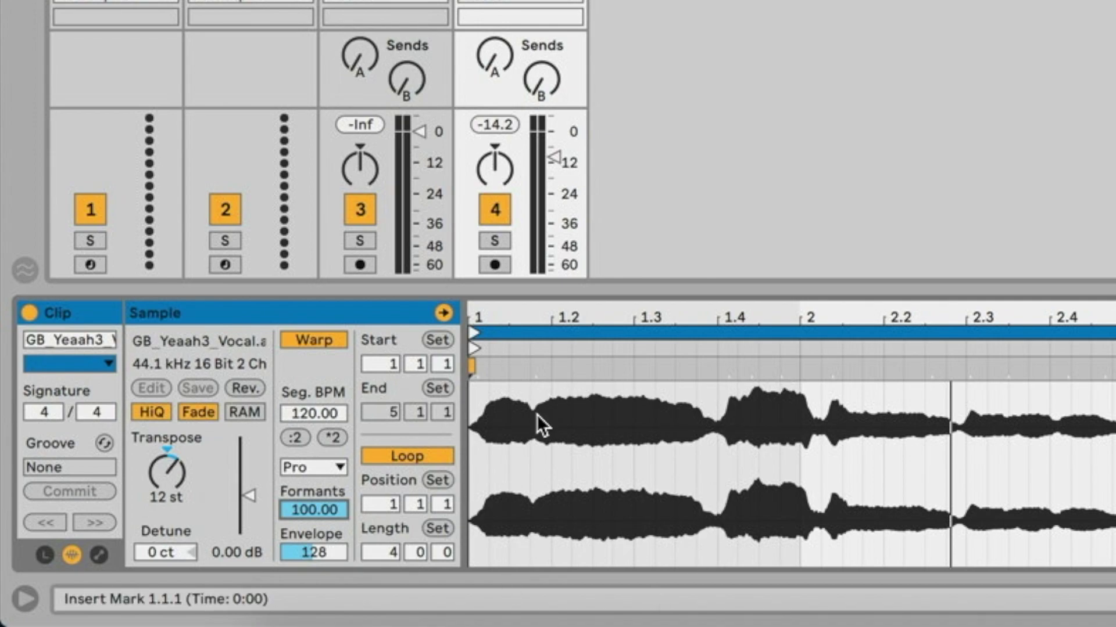
pyautogui.click(314, 550)
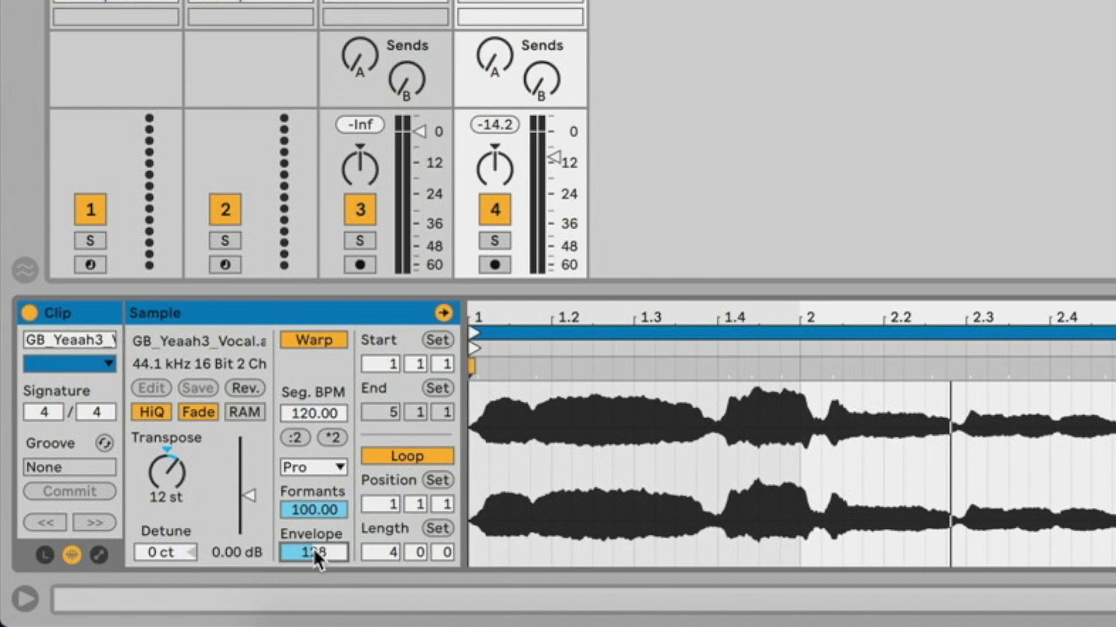
pyautogui.moveTo(312, 549)
pyautogui.mouseDown()
pyautogui.moveTo(313, 584)
pyautogui.moveTo(313, 443)
pyautogui.moveTo(313, 556)
pyautogui.moveTo(313, 535)
pyautogui.mouseUp()
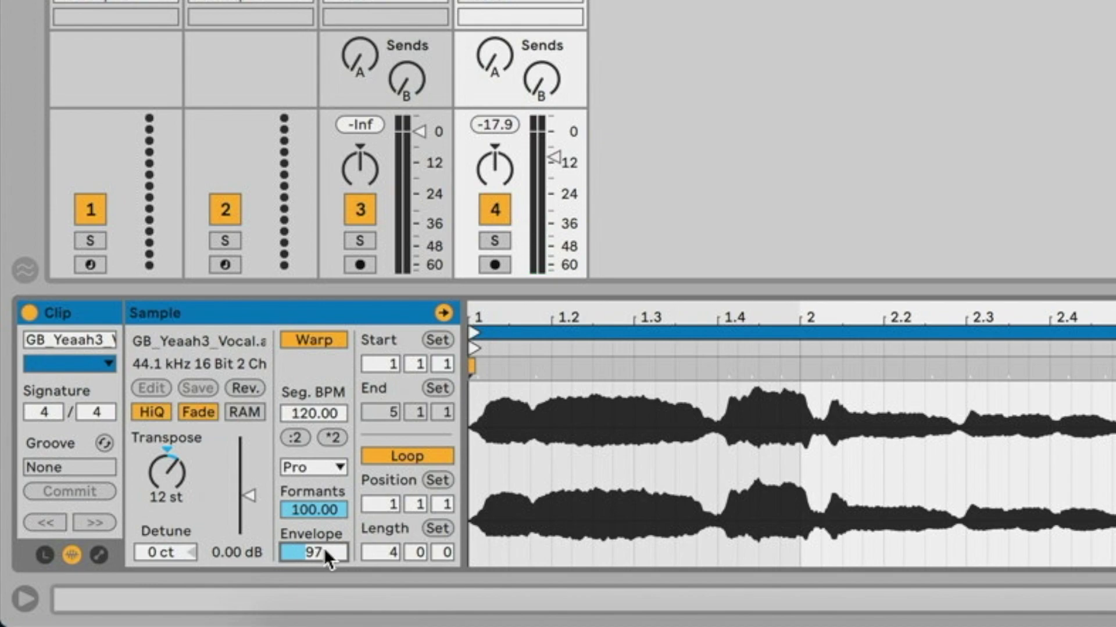